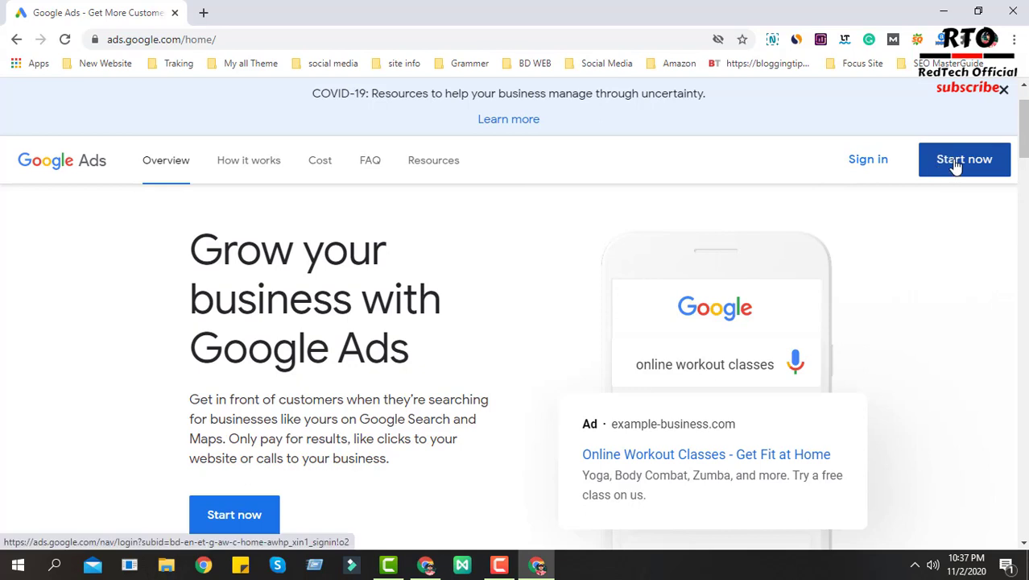
# - Start the Google Ads sign-up and switch the new campaign setup to Expert Mode
pyautogui.click(956, 165)
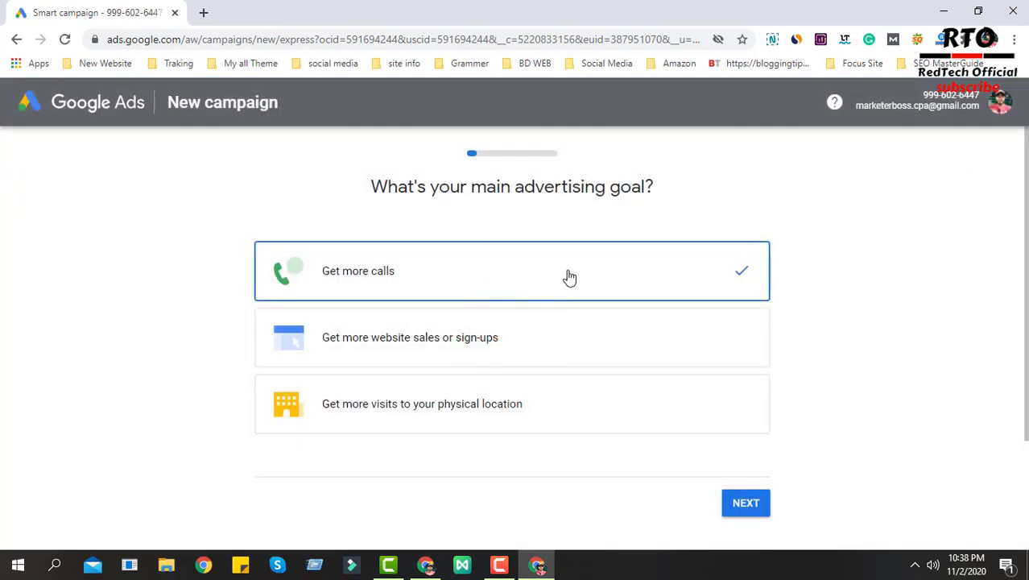
pyautogui.moveTo(315, 40); pyautogui.dragTo(282, 42)
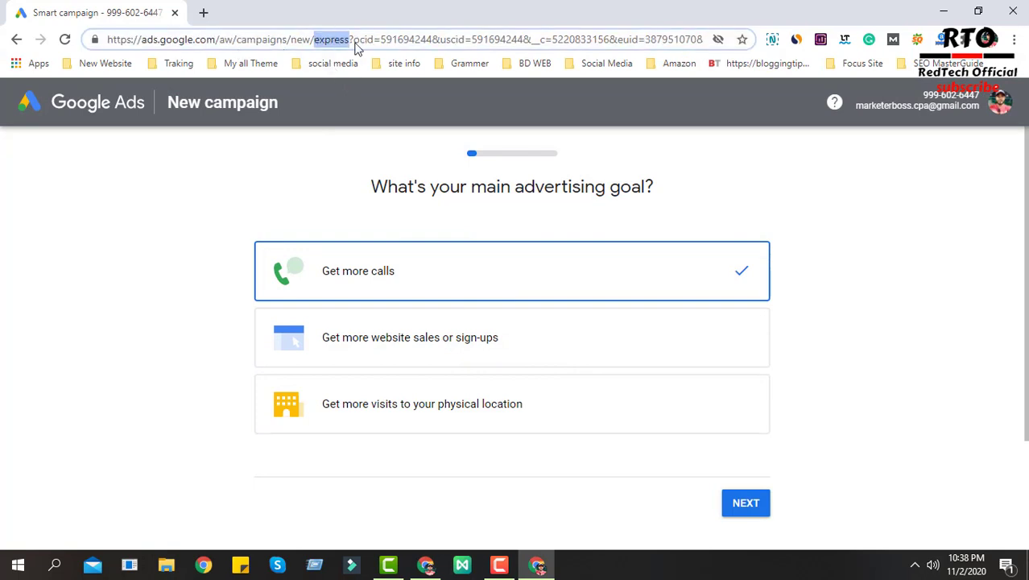
pyautogui.click(137, 205)
pyautogui.scroll(-2, 338, 232)
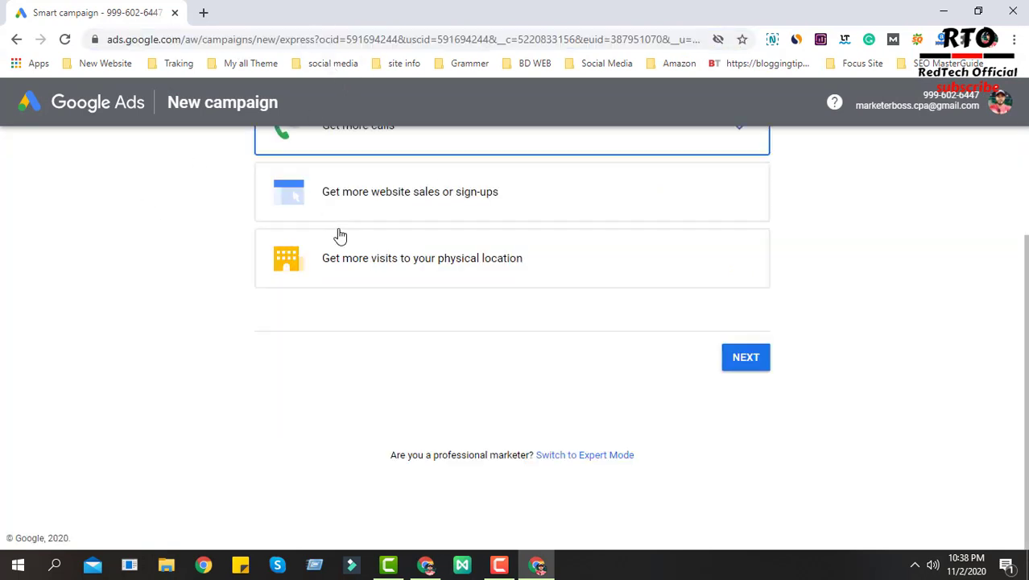
pyautogui.scroll(1, 344, 246)
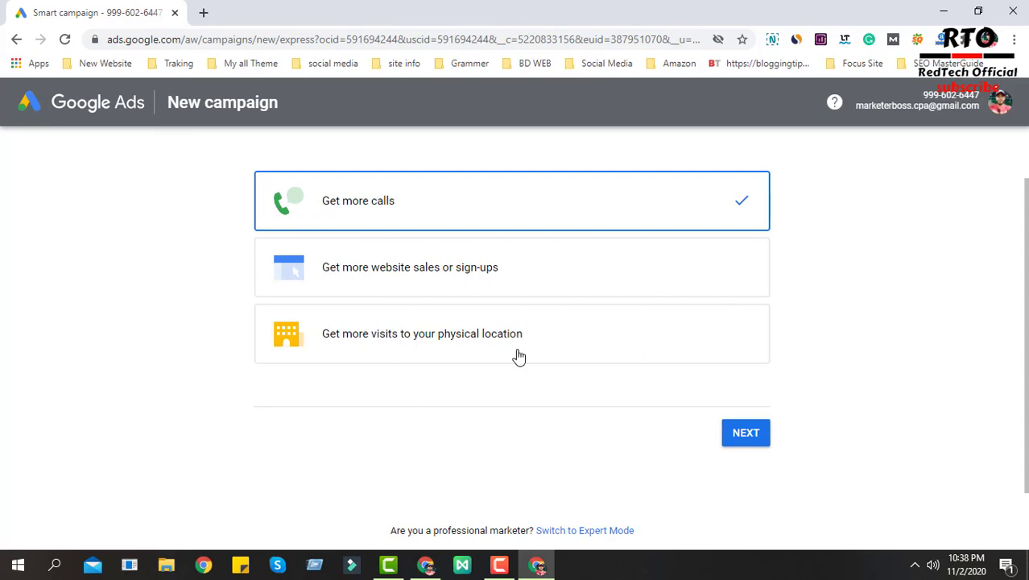
pyautogui.scroll(-1, 563, 381)
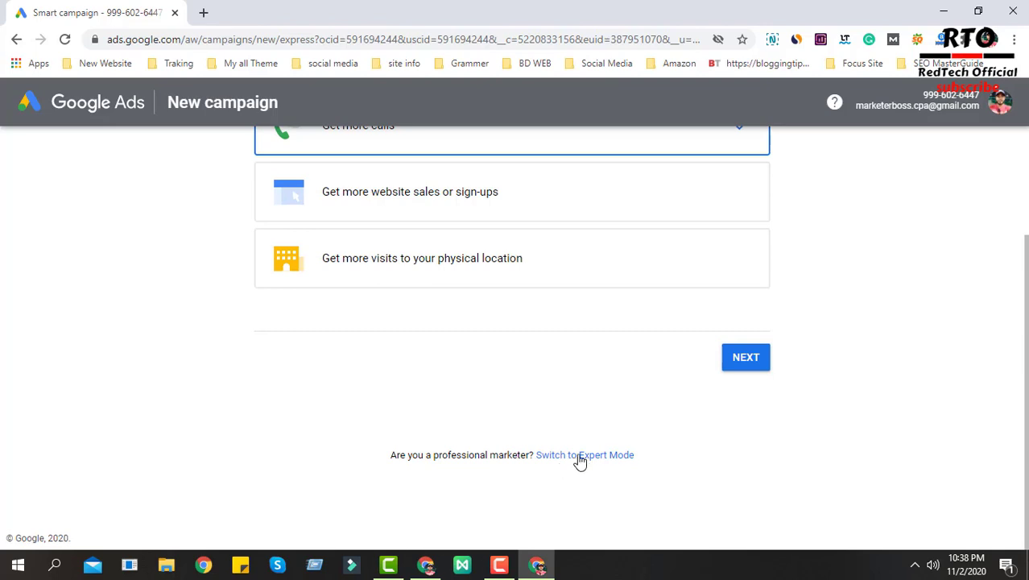
pyautogui.scroll(2, 608, 459)
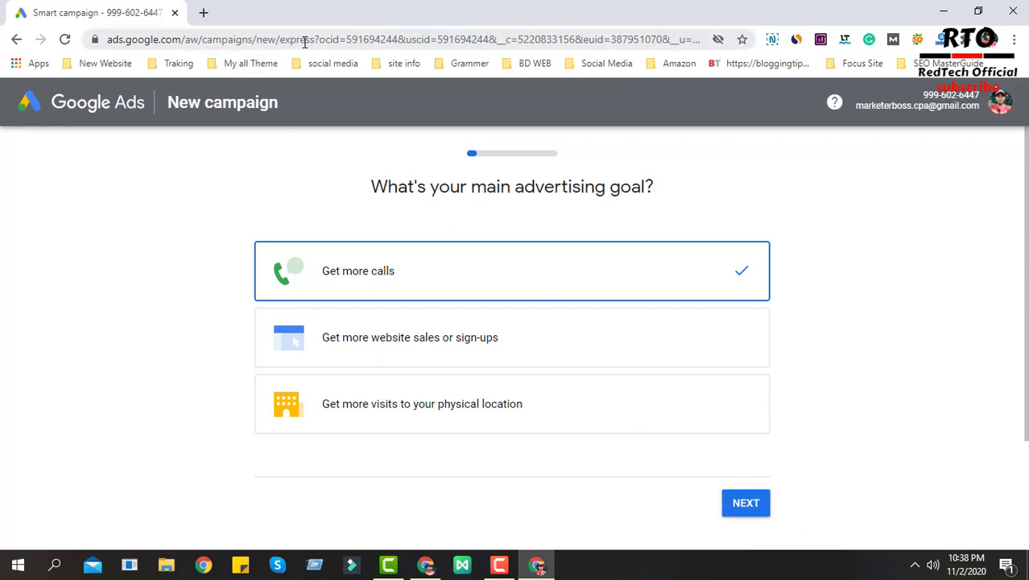
pyautogui.scroll(-1, 626, 373)
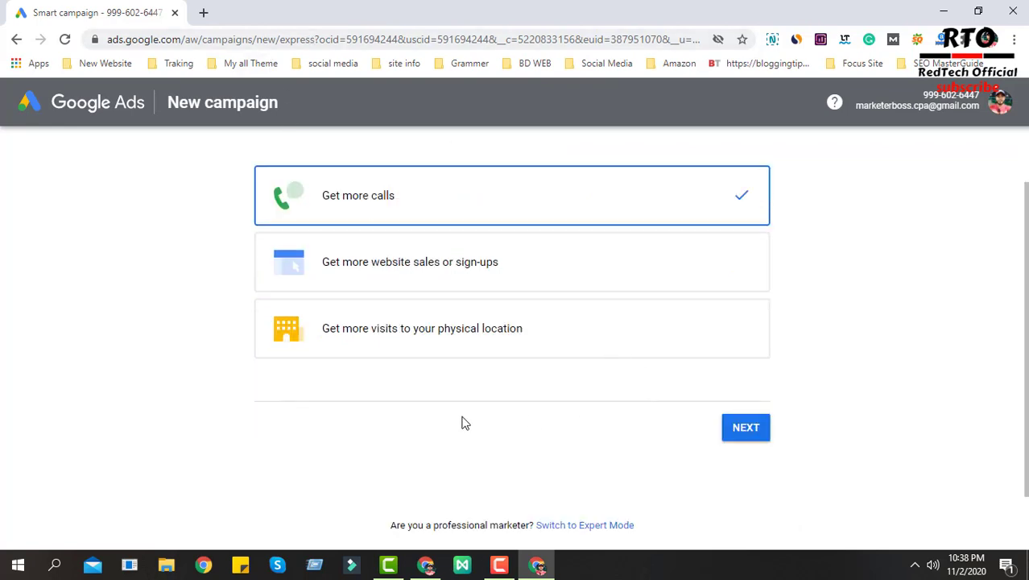
pyautogui.scroll(-1, 540, 428)
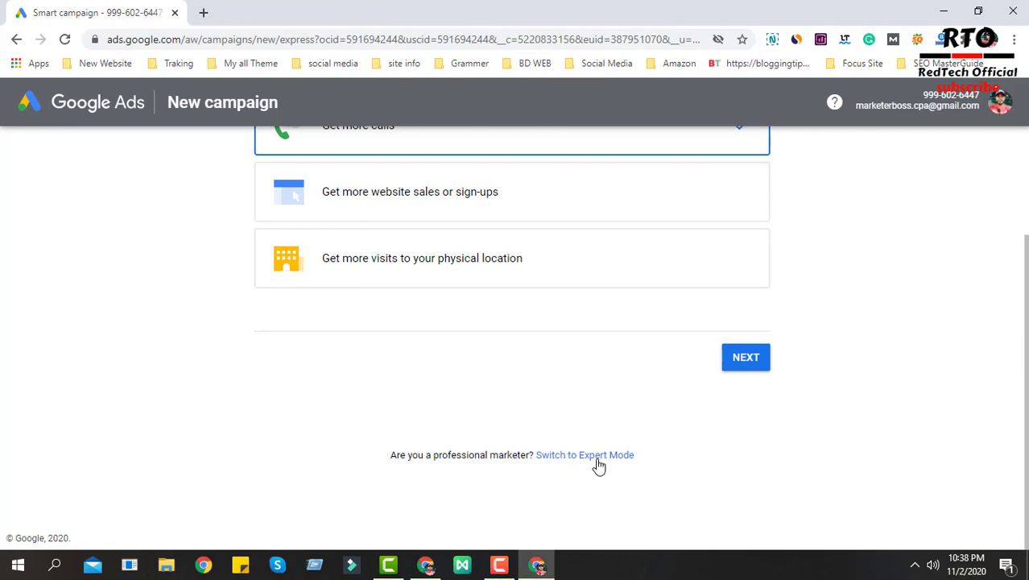
pyautogui.click(585, 460)
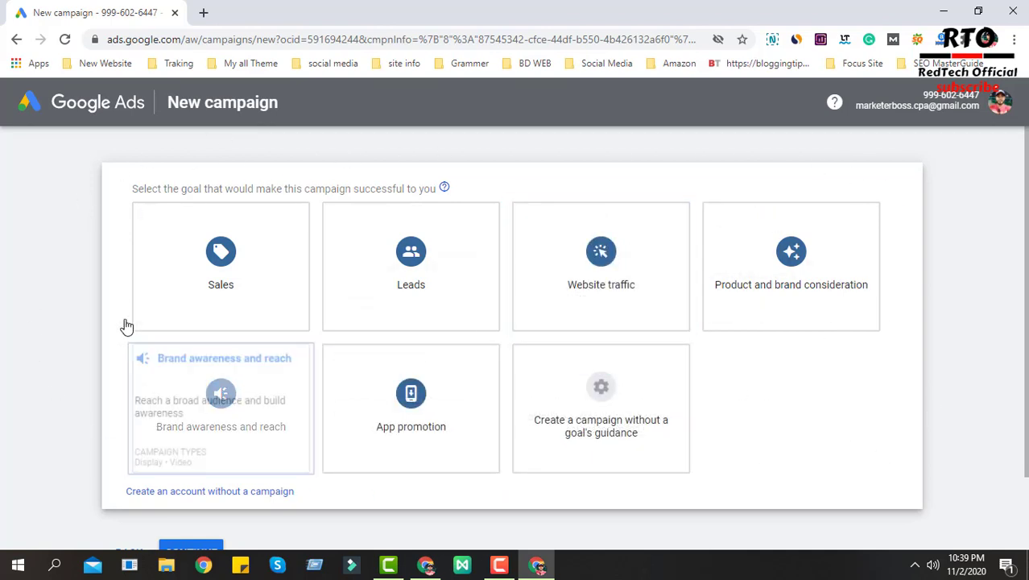
# - Skip choosing a campaign goal and choose to create an account without a campaign
pyautogui.scroll(-1, 115, 256)
pyautogui.scroll(-1, 575, 349)
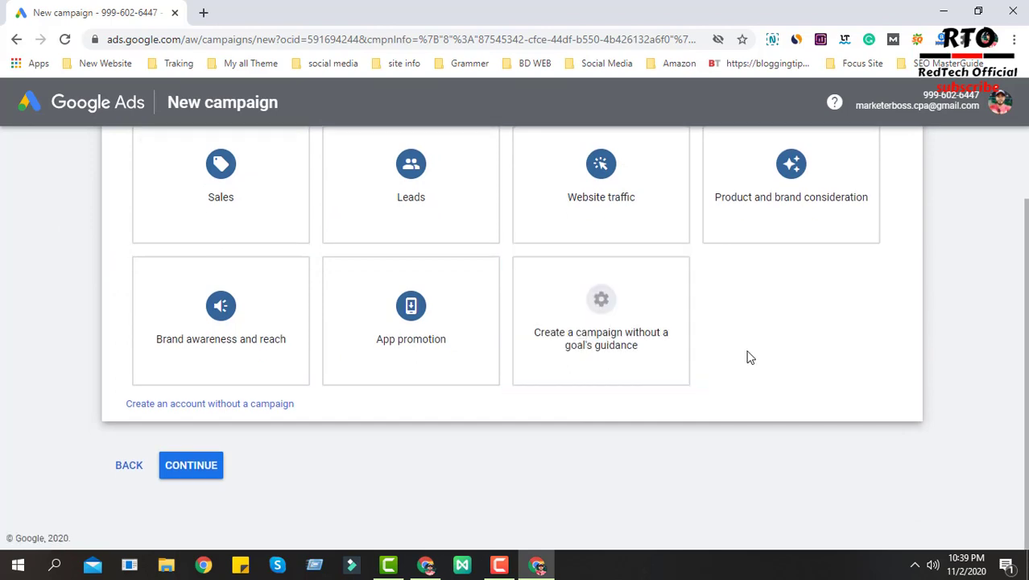
pyautogui.scroll(1, 788, 398)
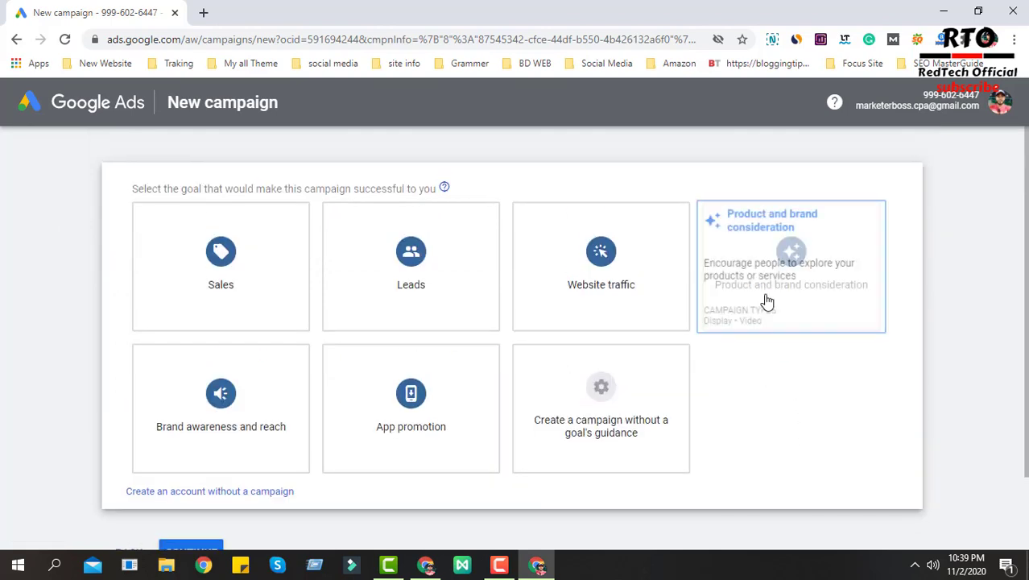
pyautogui.scroll(-1, 761, 330)
pyautogui.scroll(2, 730, 369)
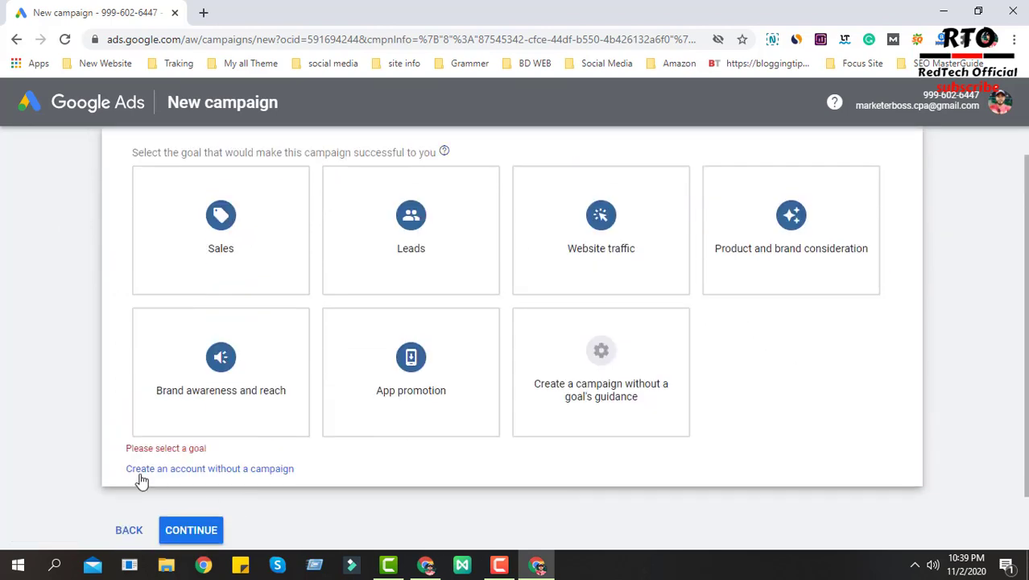
pyautogui.moveTo(128, 450); pyautogui.dragTo(207, 449)
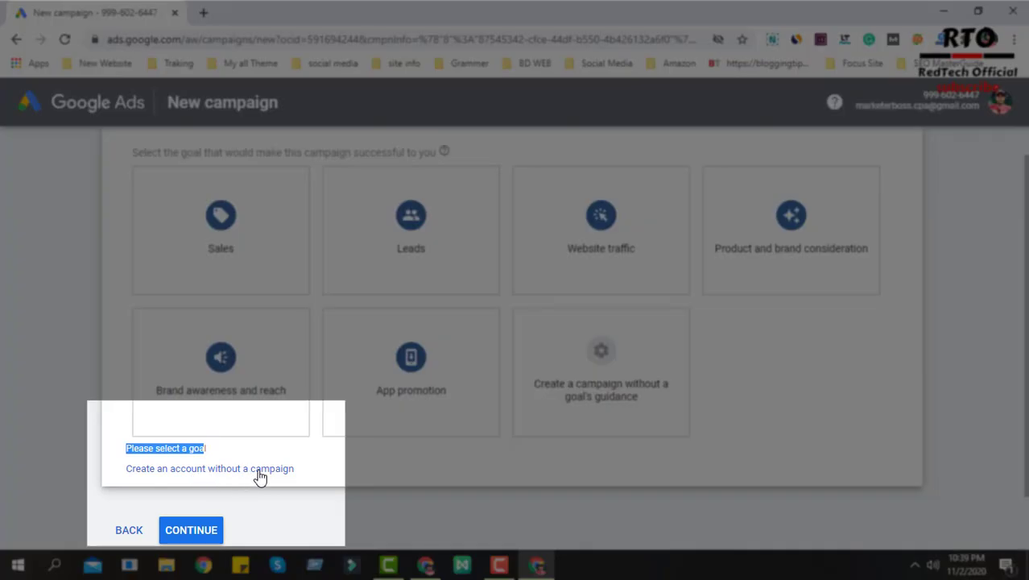
pyautogui.click(337, 470)
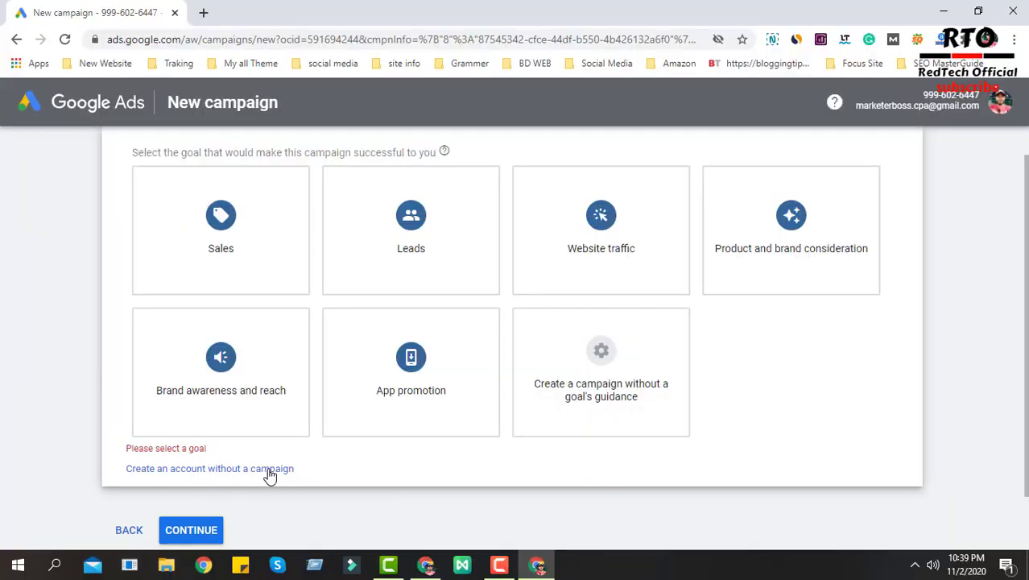
pyautogui.click(263, 470)
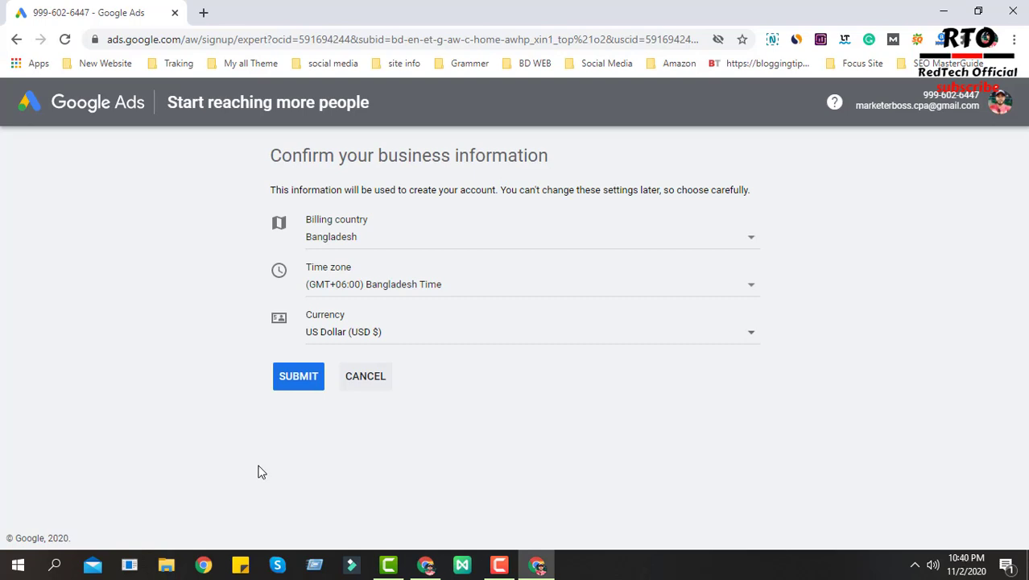
# - Examine the billing country options in the business information form without changing the selection
pyautogui.moveTo(265, 158); pyautogui.dragTo(562, 157)
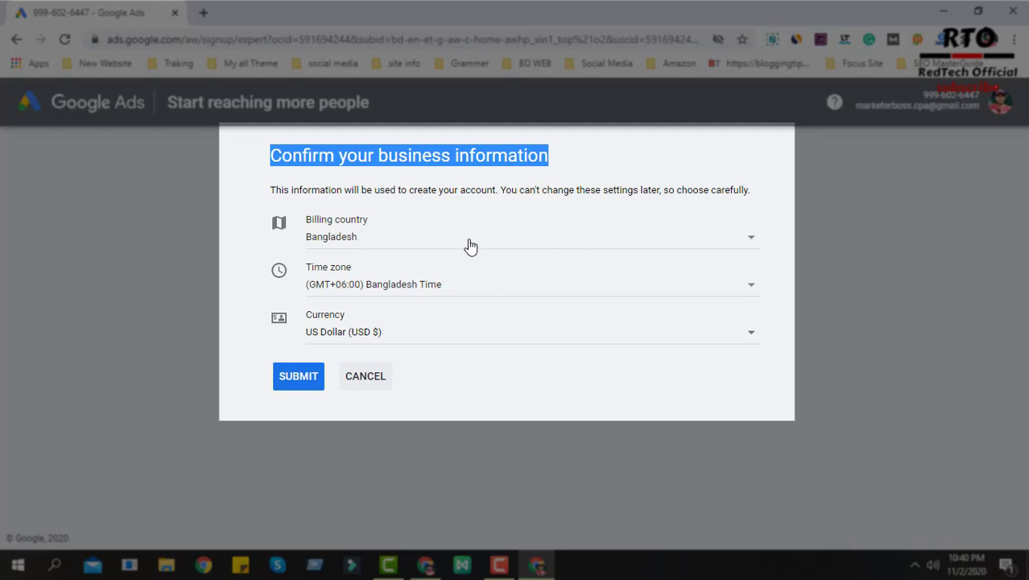
pyautogui.click(734, 235)
pyautogui.click(751, 247)
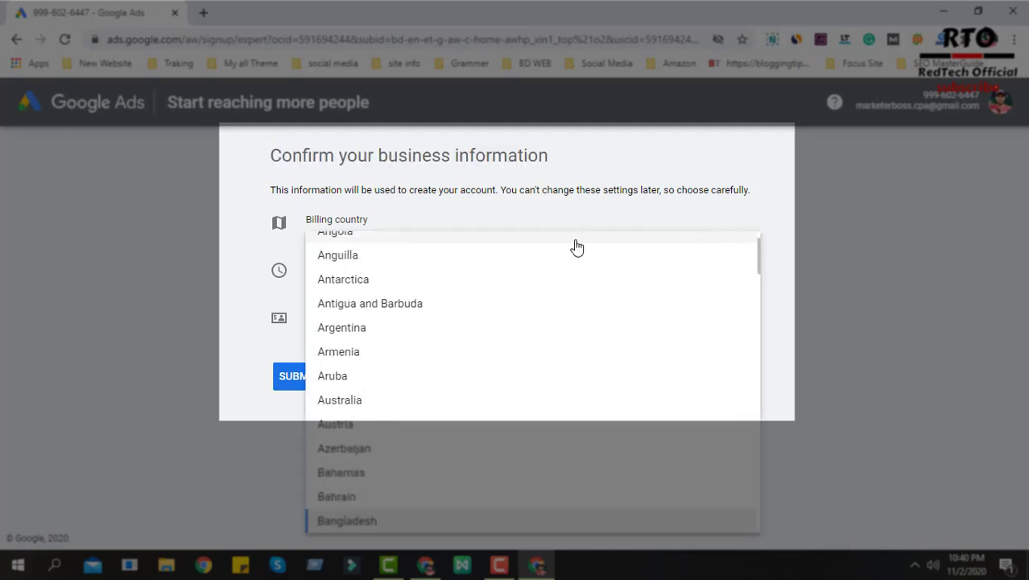
pyautogui.scroll(-13, 444, 400)
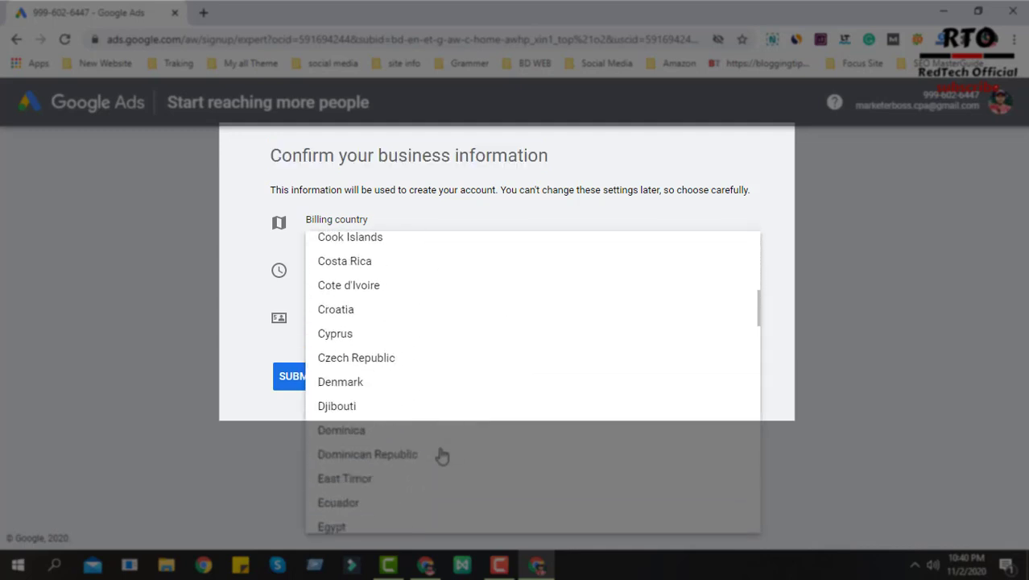
pyautogui.scroll(-4, 445, 457)
pyautogui.scroll(17, 446, 451)
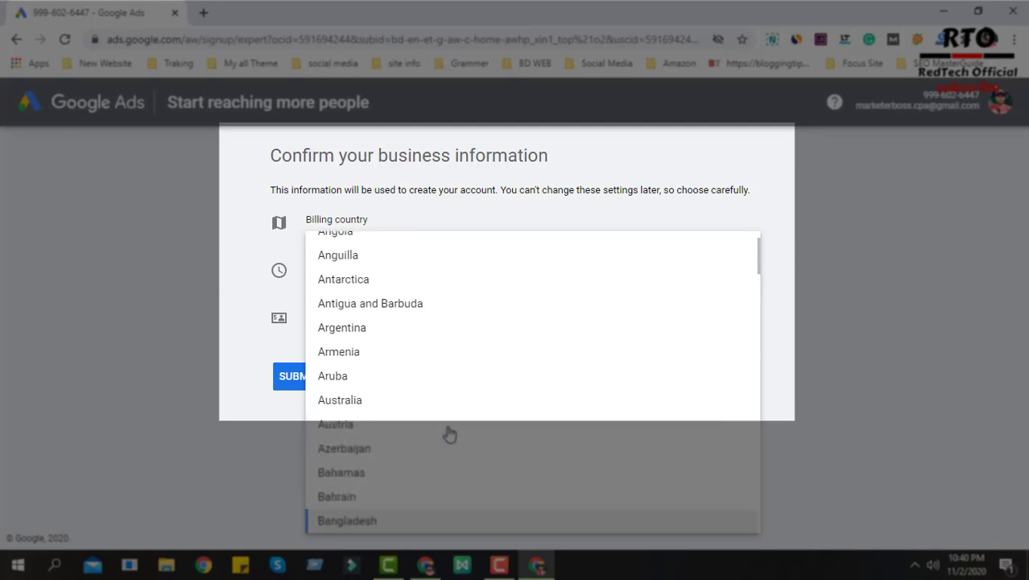
pyautogui.scroll(2, 419, 395)
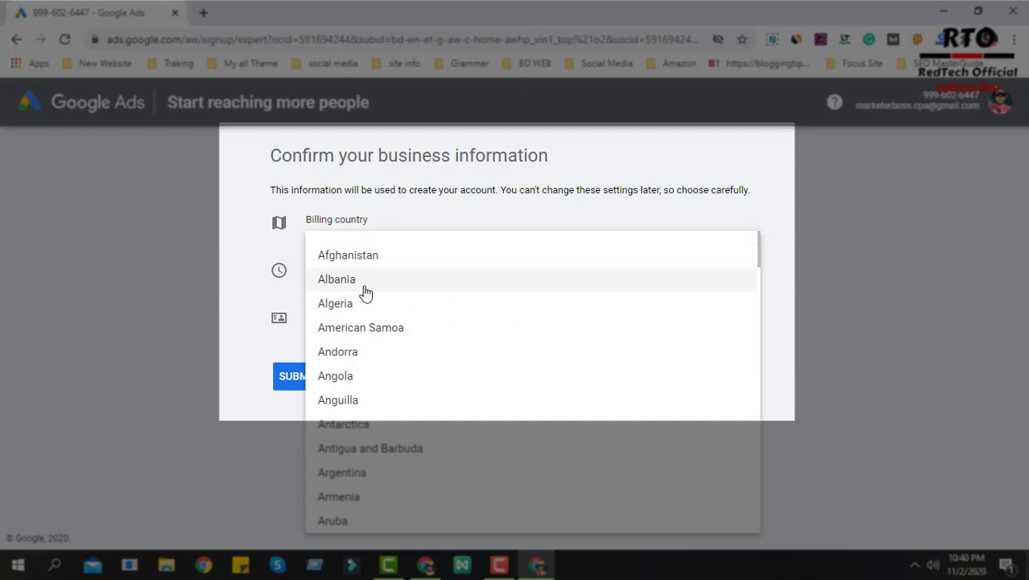
pyautogui.scroll(-4, 367, 435)
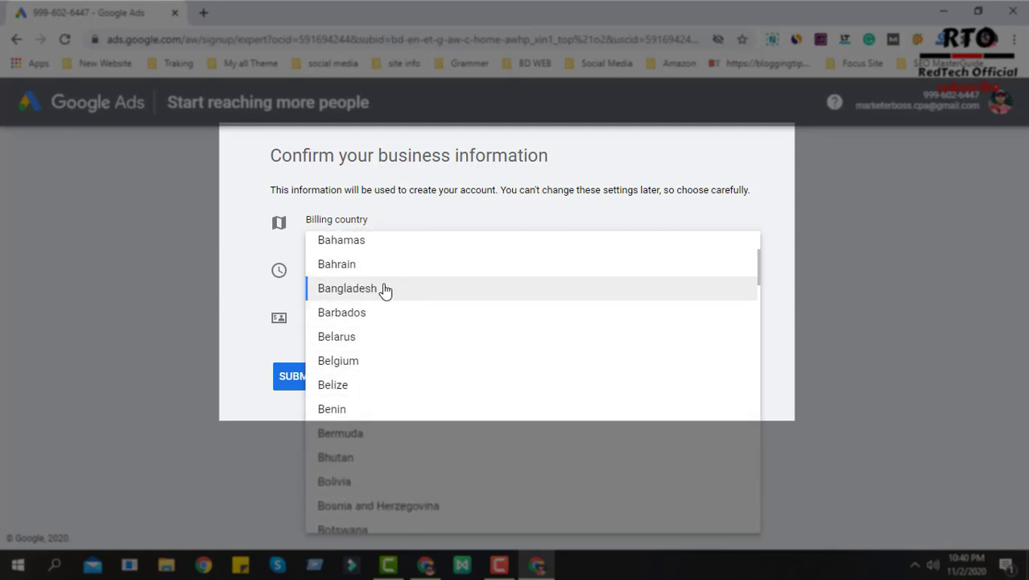
pyautogui.click(847, 285)
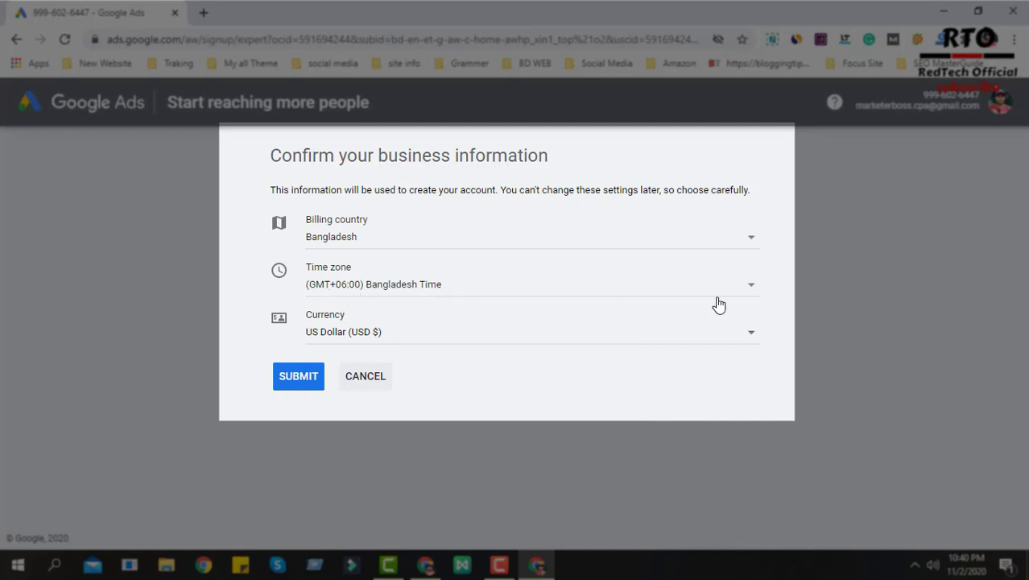
# - Look through the available account currencies in the business information form, keeping the current choice
pyautogui.click(741, 337)
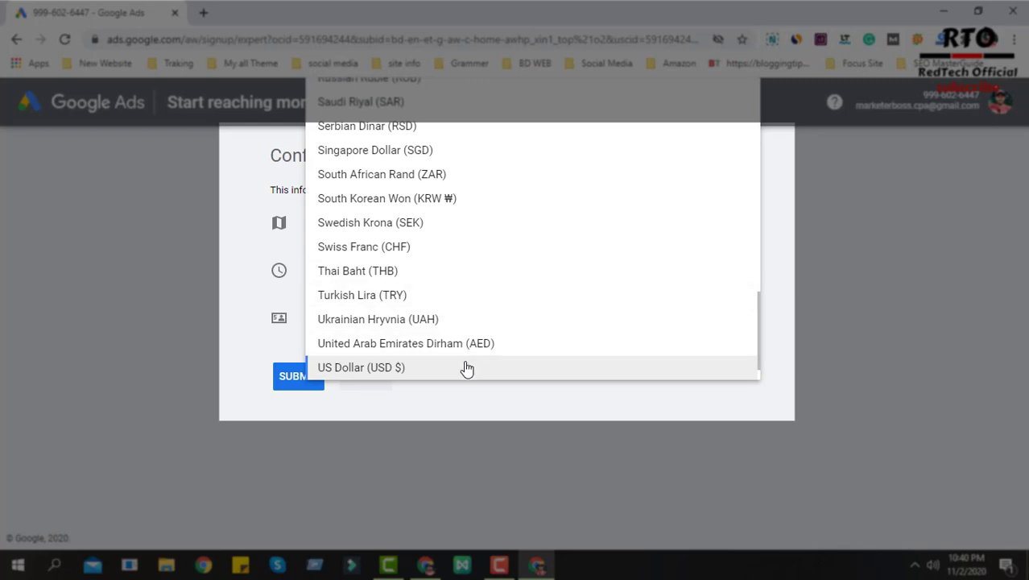
pyautogui.scroll(15, 466, 368)
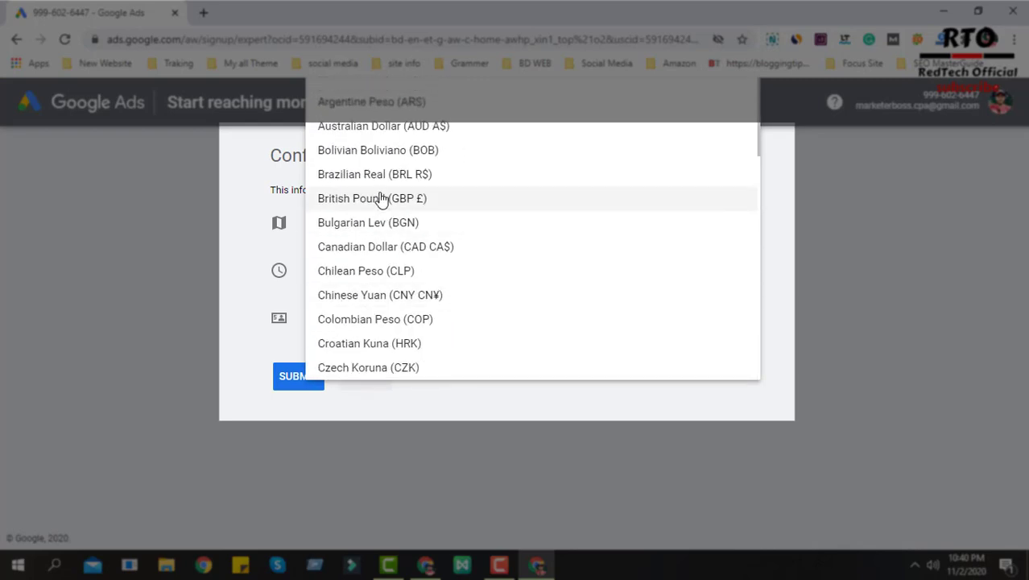
pyautogui.scroll(-4, 423, 274)
pyautogui.scroll(-8, 422, 274)
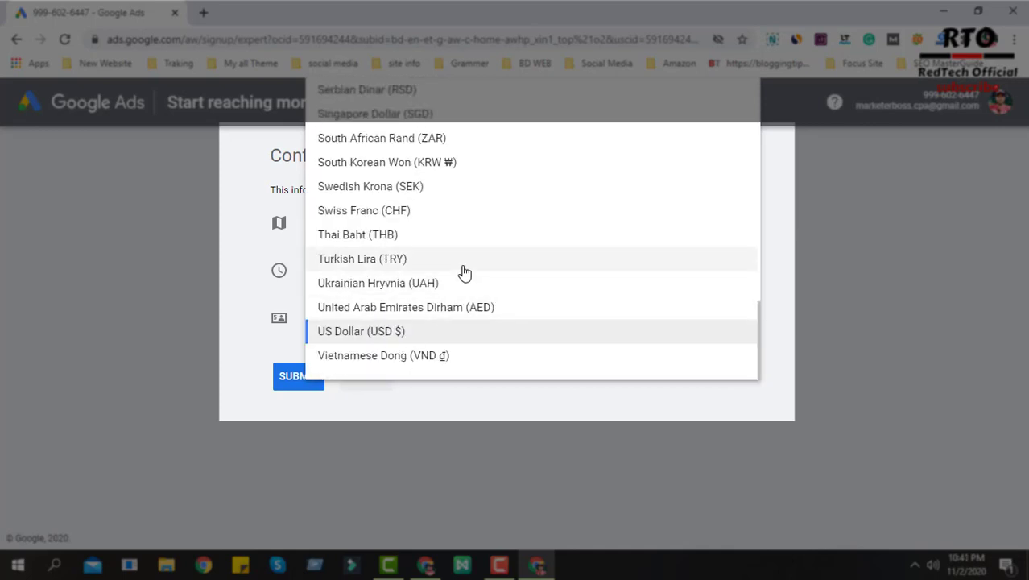
pyautogui.scroll(14, 451, 278)
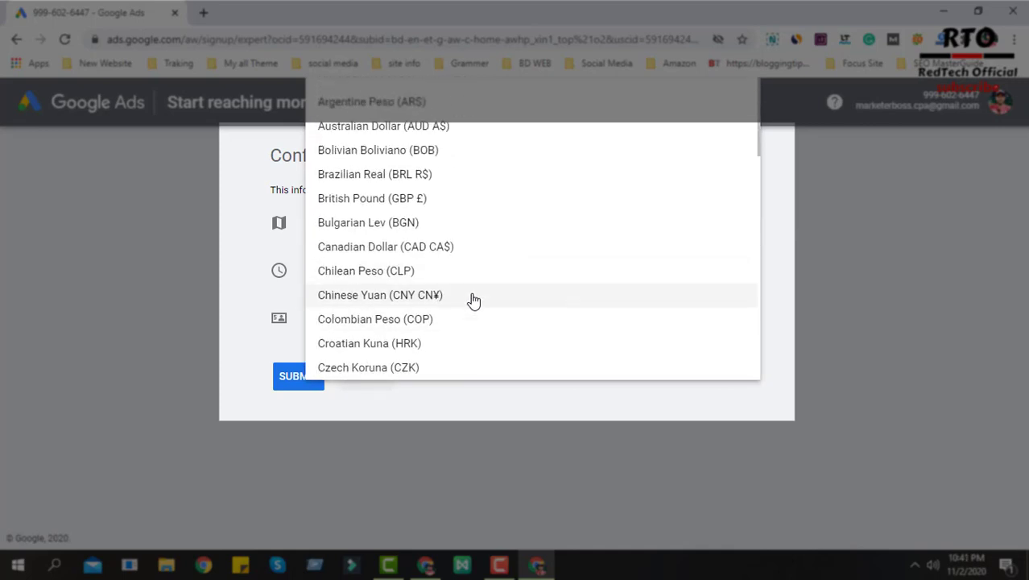
pyautogui.scroll(-12, 427, 284)
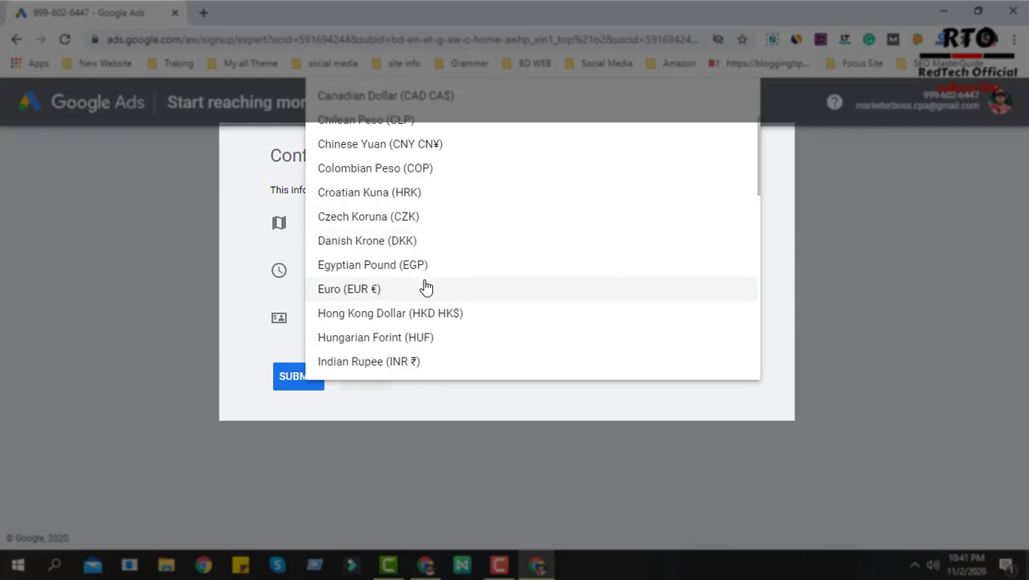
pyautogui.scroll(-3, 427, 287)
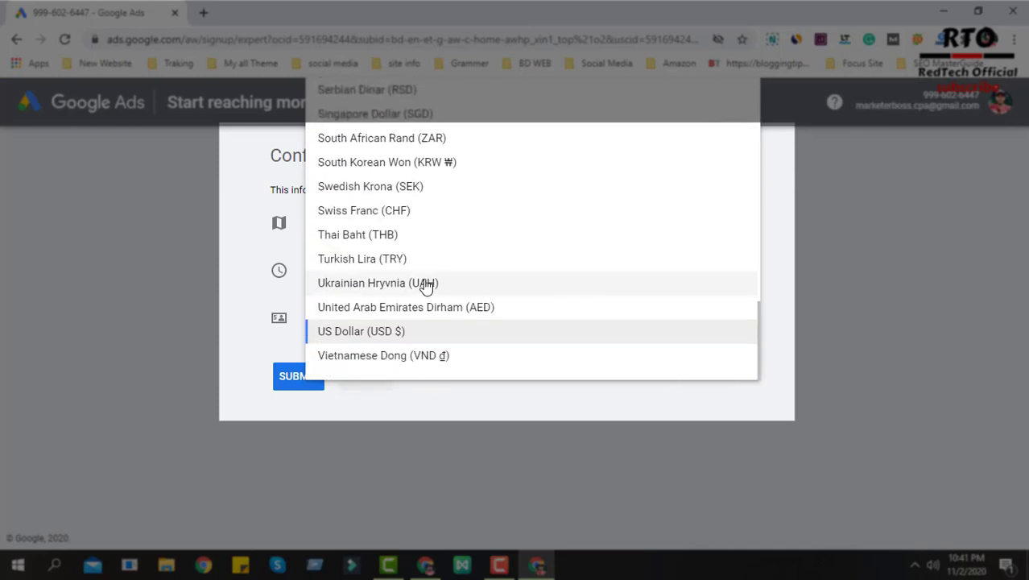
pyautogui.scroll(15, 427, 288)
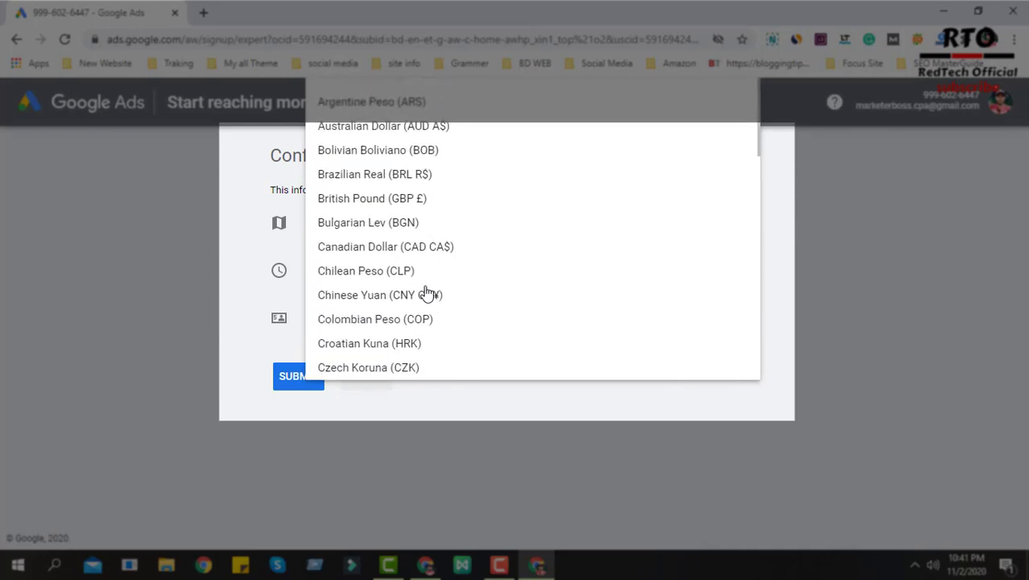
pyautogui.scroll(-4, 426, 293)
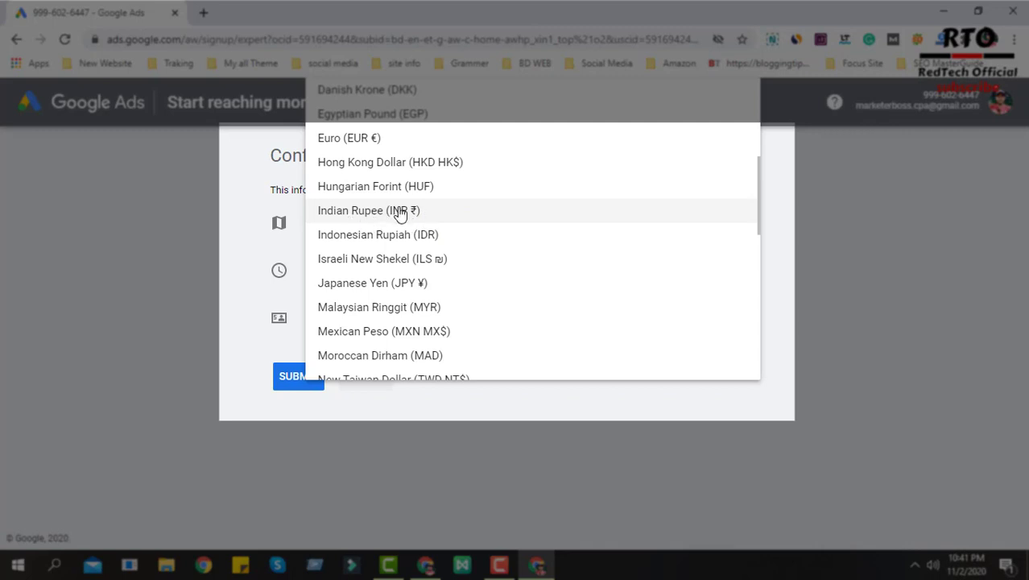
pyautogui.scroll(-7, 420, 290)
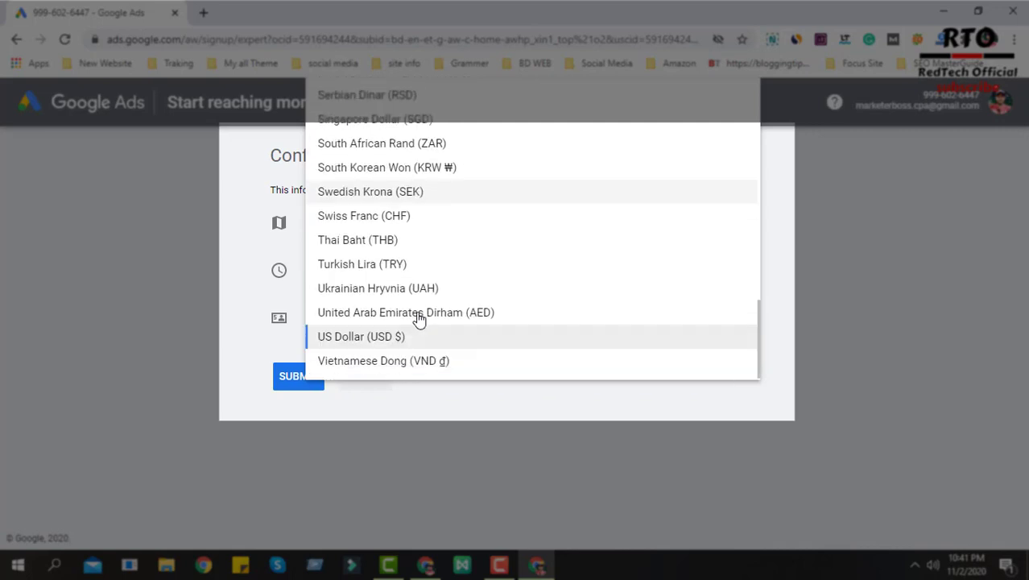
pyautogui.scroll(10, 379, 322)
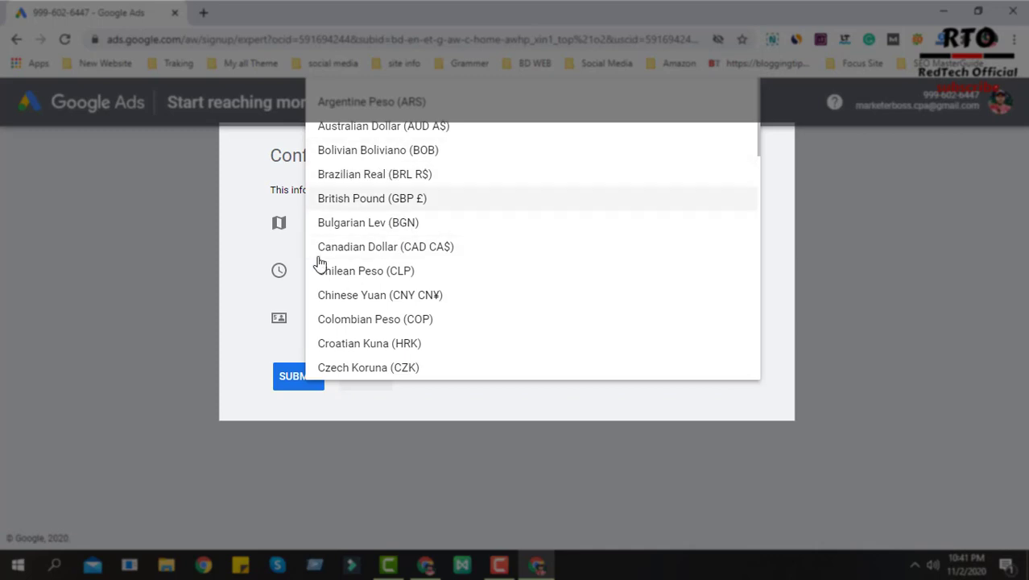
pyautogui.click(196, 250)
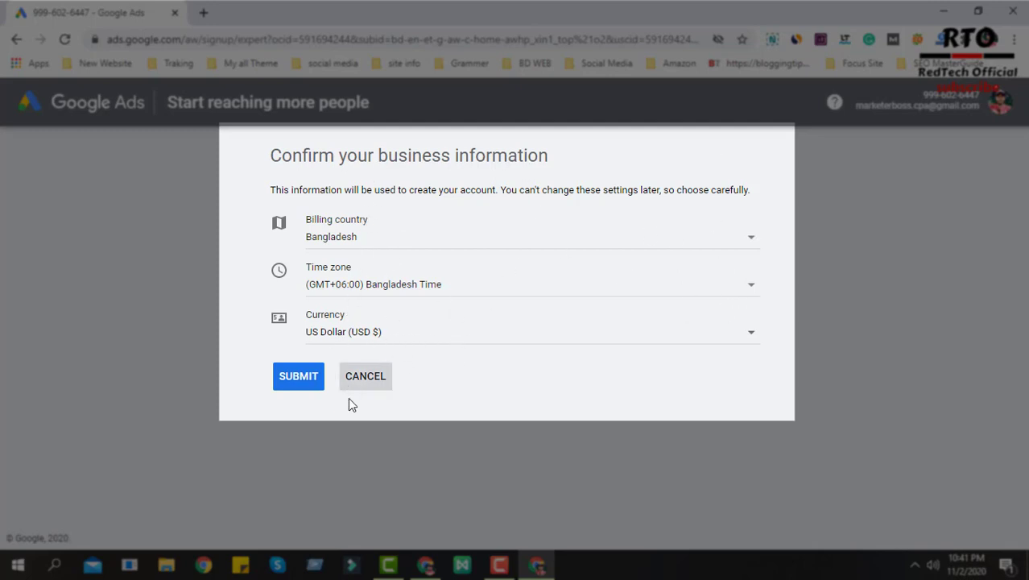
# - Submit the business information and proceed to explore the new Google Ads account
pyautogui.click(298, 385)
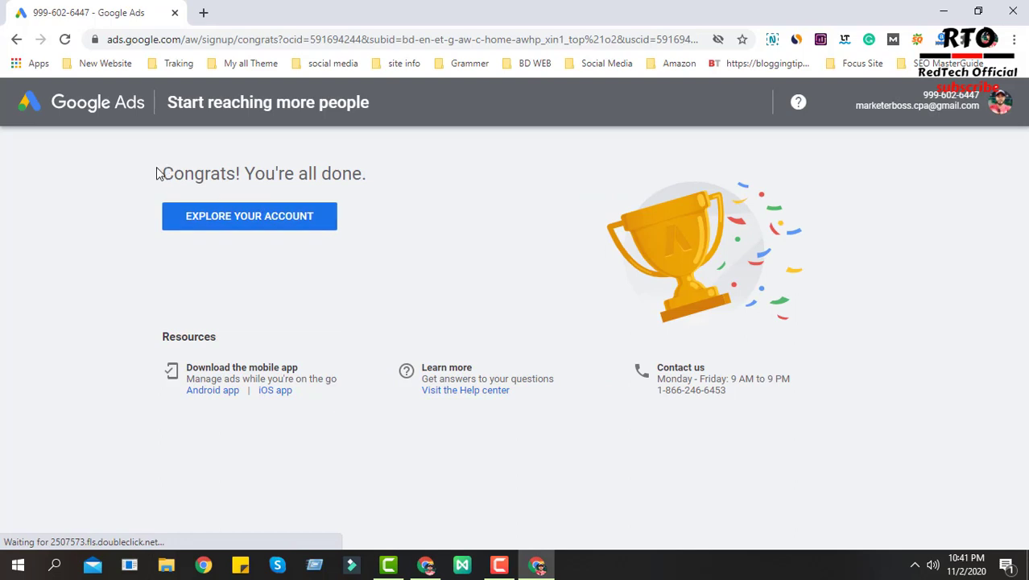
pyautogui.moveTo(158, 173); pyautogui.dragTo(363, 173)
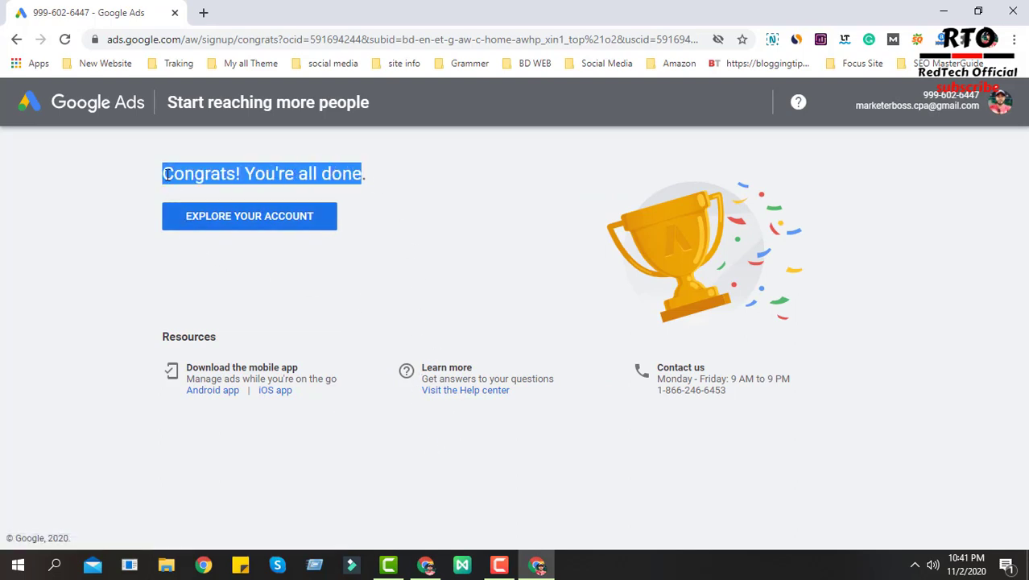
pyautogui.moveTo(164, 174); pyautogui.dragTo(379, 165)
pyautogui.moveTo(375, 174); pyautogui.dragTo(156, 161)
pyautogui.click(233, 217)
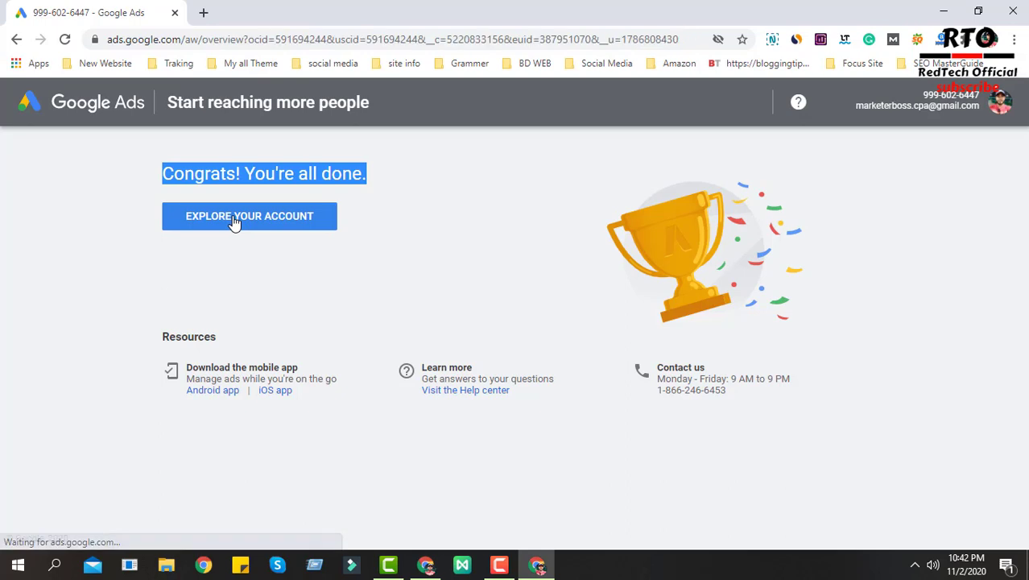